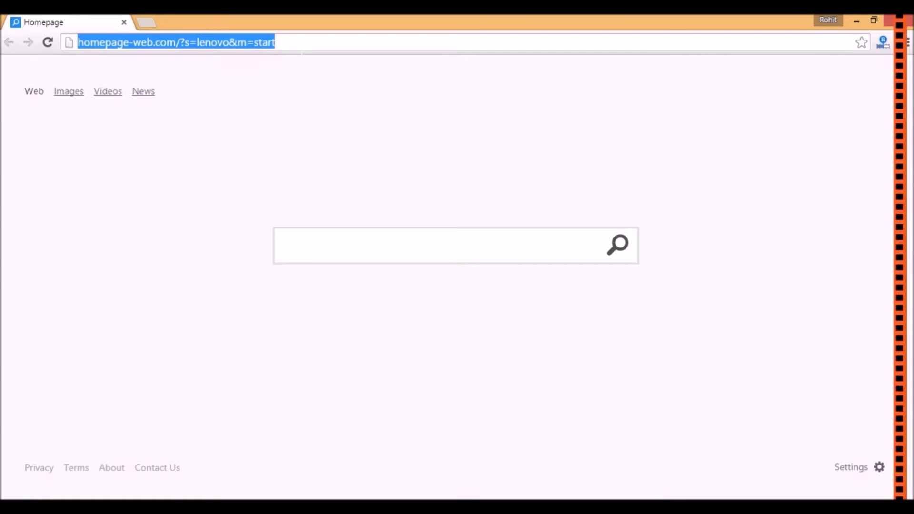
Load reviewmantra.com in Chrome from the address-bar suggestion, then close the browser
text(re)
key(Return)
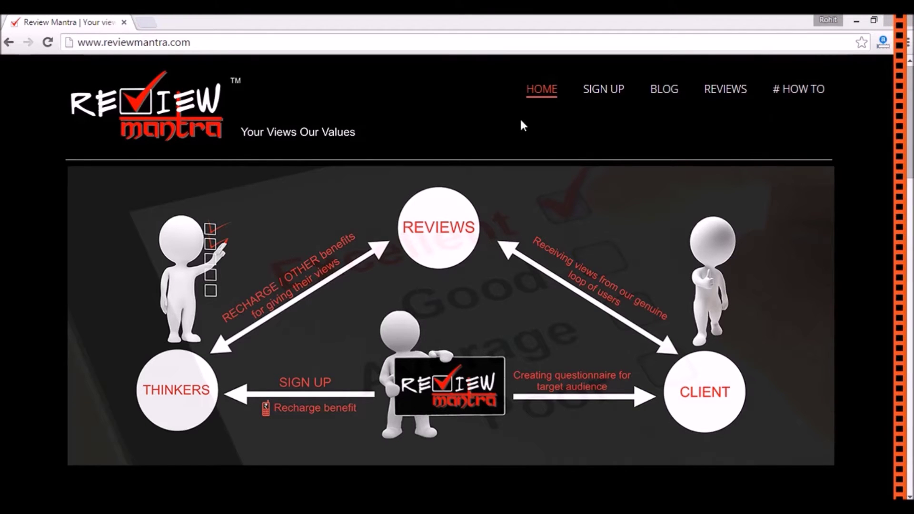
click(888, 20)
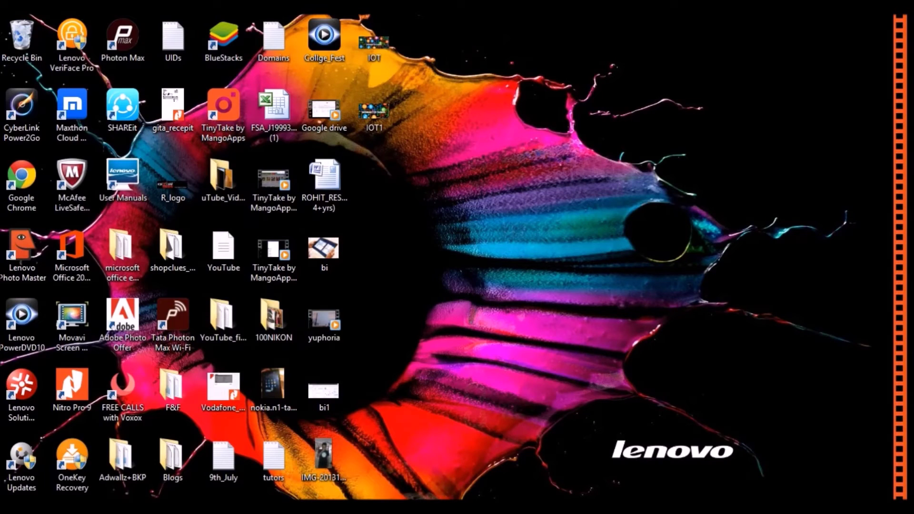
Search for 'note' and launch Notepad with Run as administrator
mouse_move(912, 5)
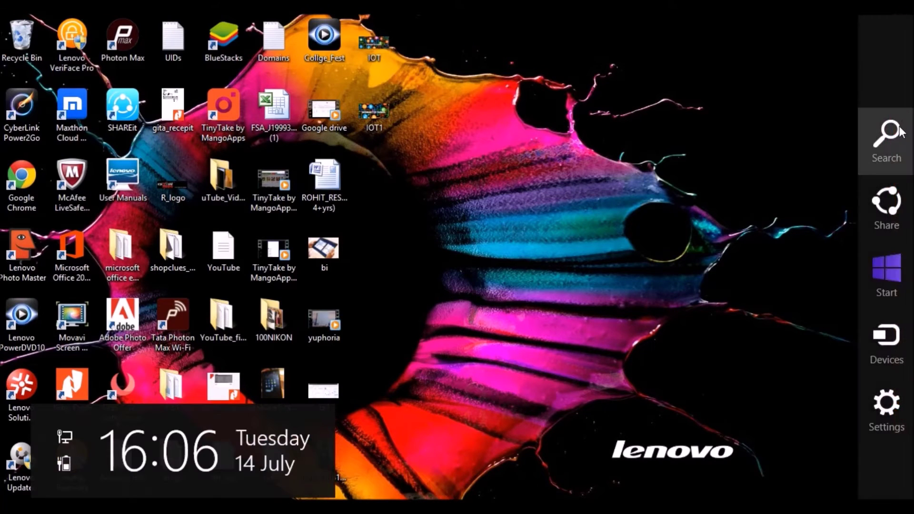
click(887, 138)
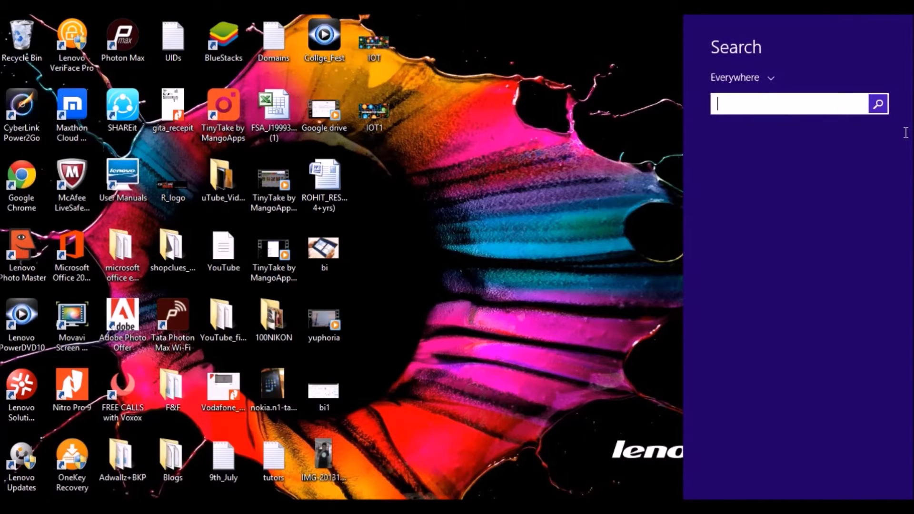
text(notepad)
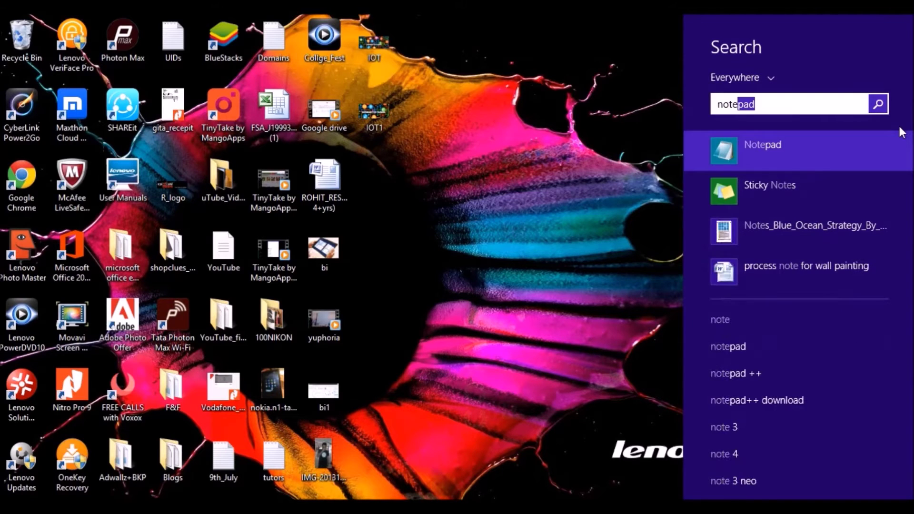
right_click(803, 144)
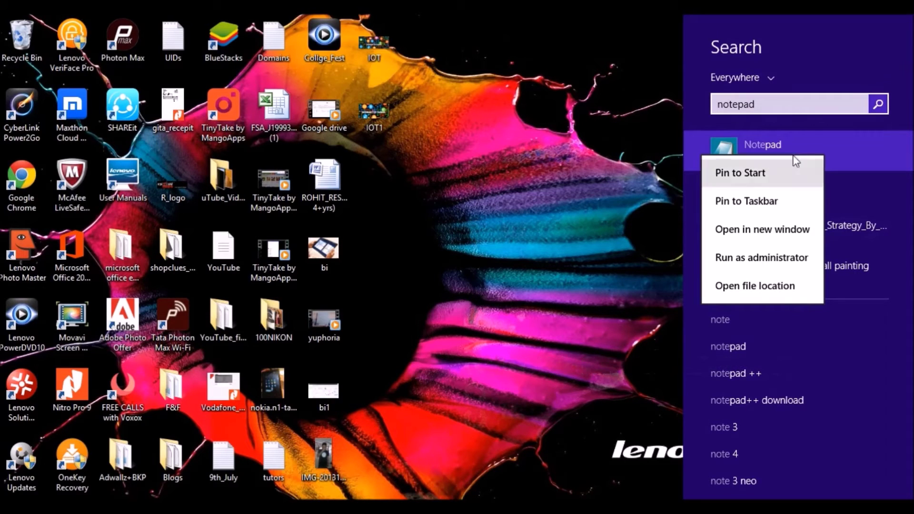
click(757, 251)
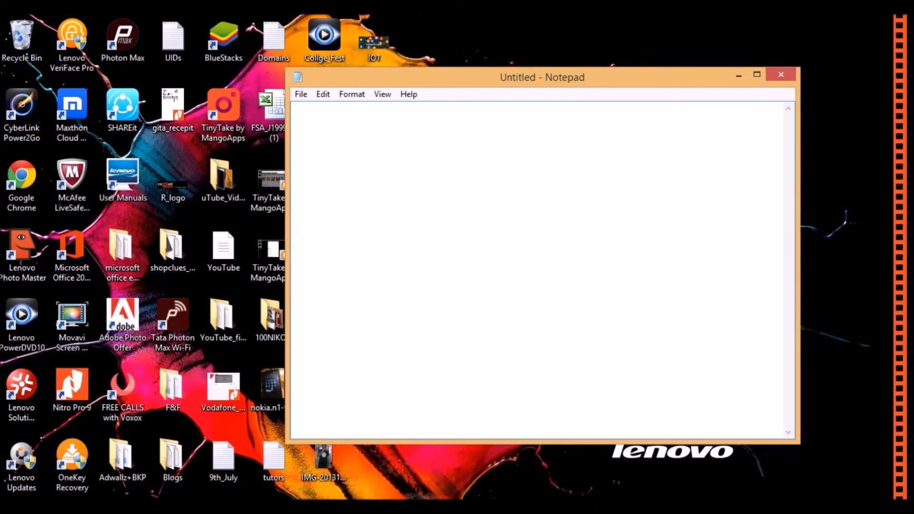
In the Open dialog, browse to C:\Windows\System32
click(300, 95)
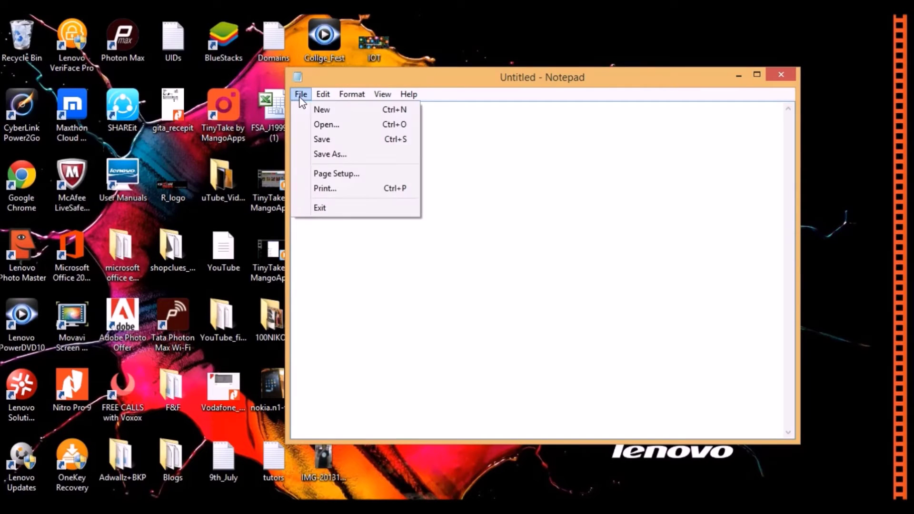
click(326, 123)
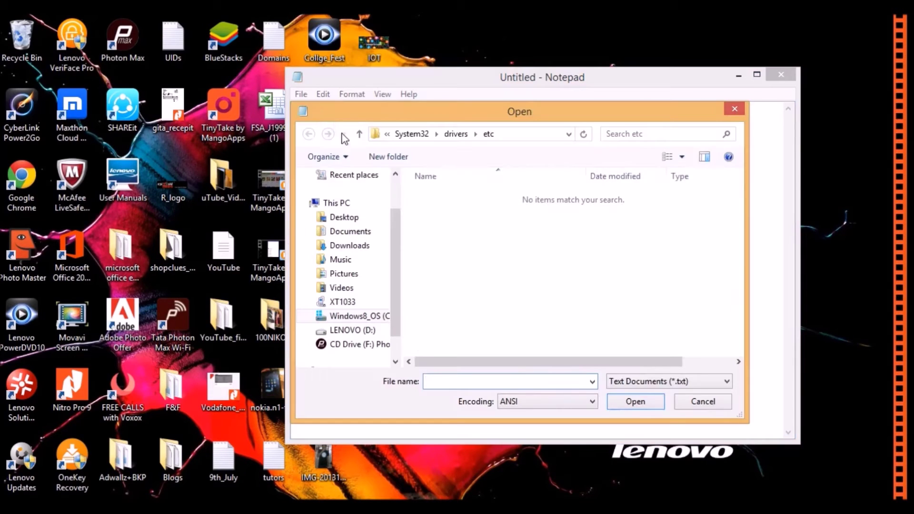
click(375, 318)
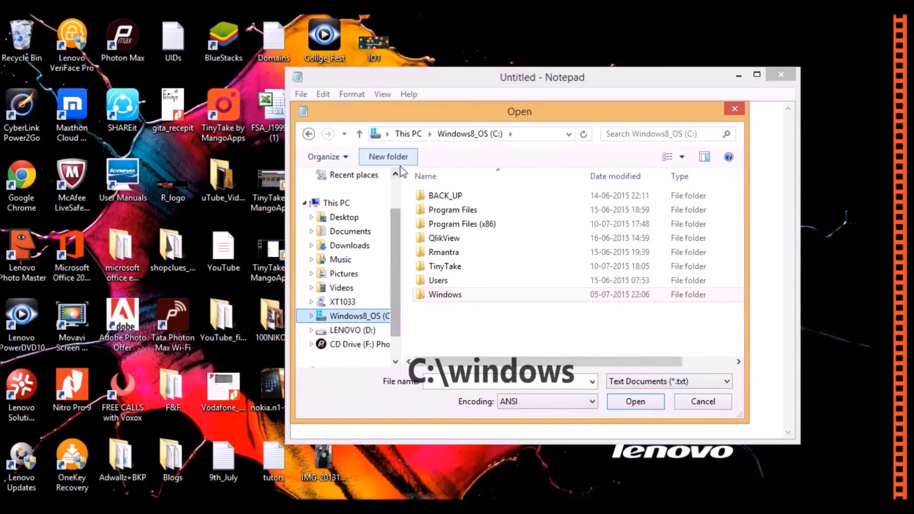
double_click(456, 295)
click(454, 269)
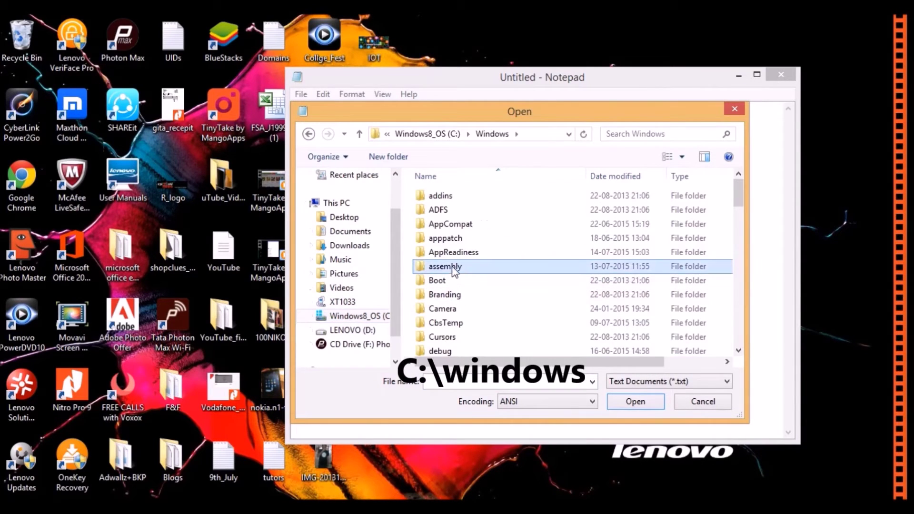
text(system)
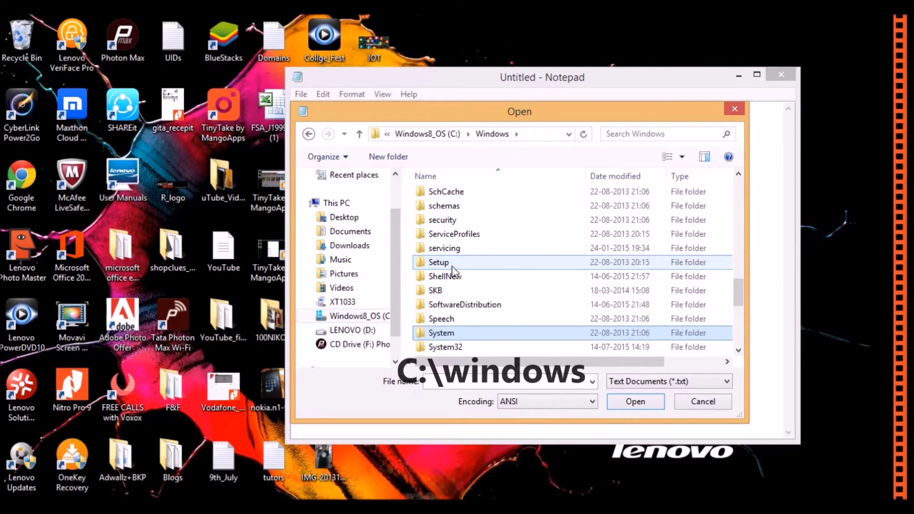
double_click(468, 347)
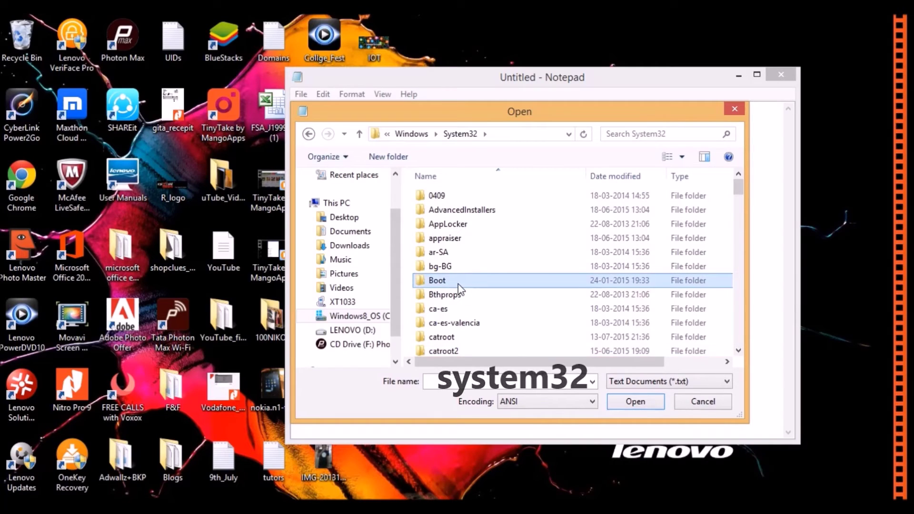
Go into drivers\etc, set the file type to All Files, and open hosts
text(drivers)
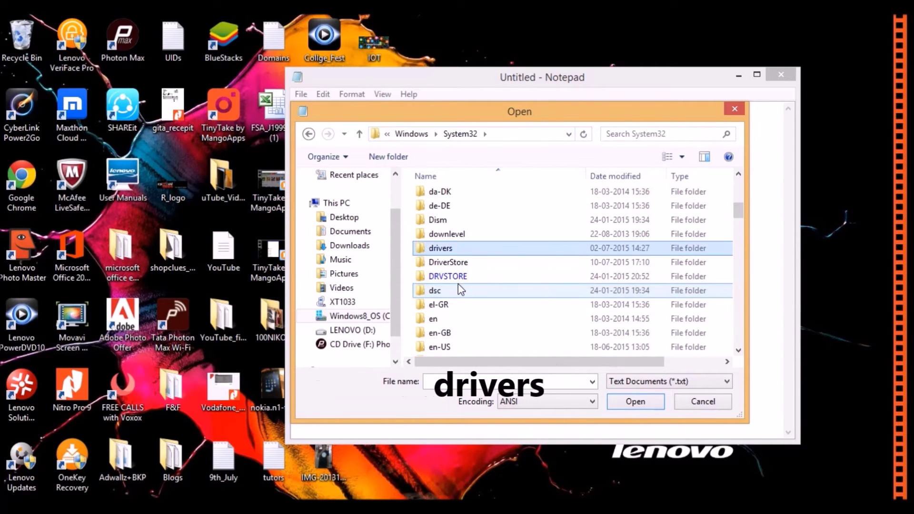
double_click(444, 250)
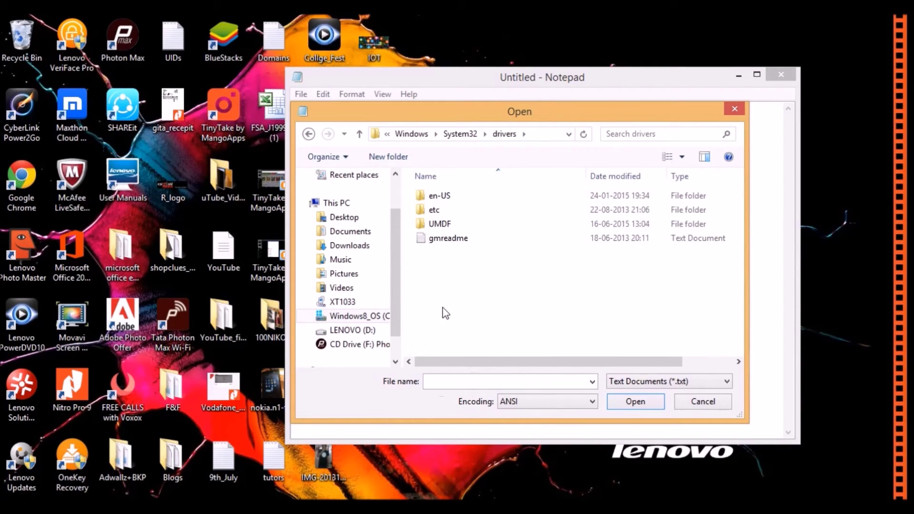
click(434, 211)
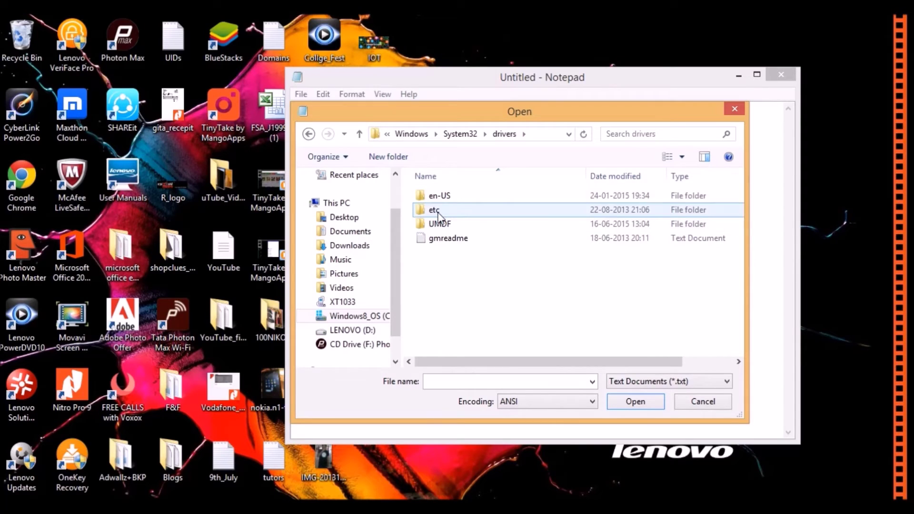
double_click(434, 209)
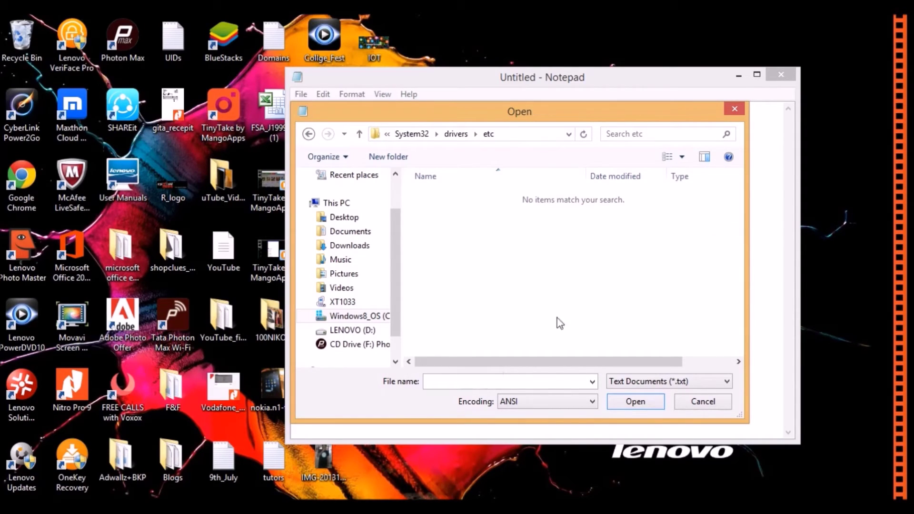
click(706, 383)
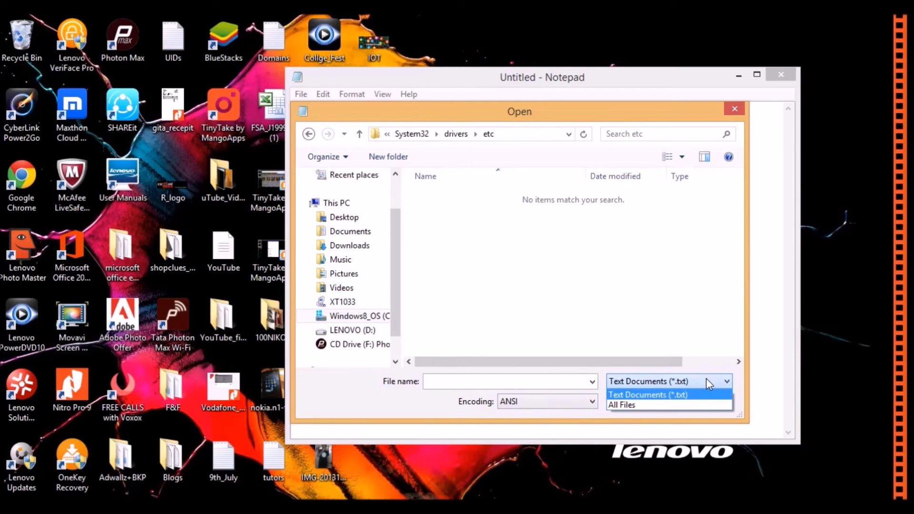
click(642, 405)
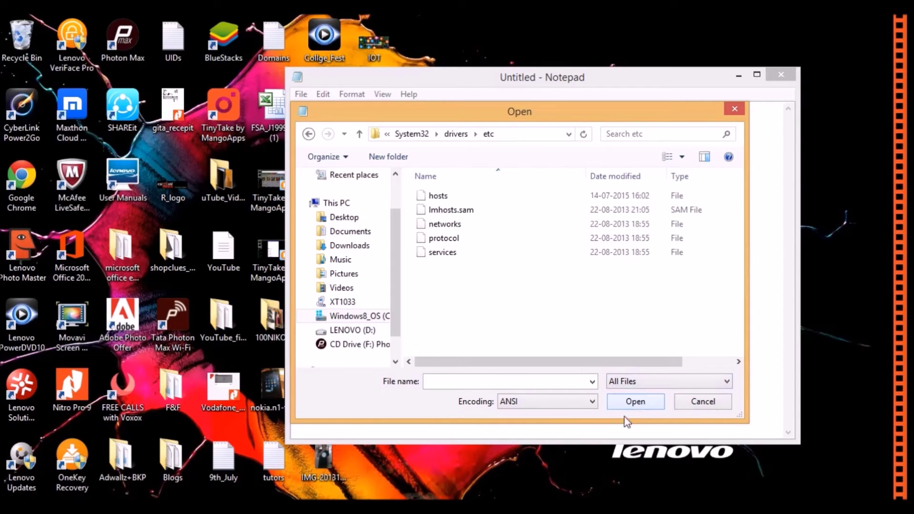
double_click(438, 196)
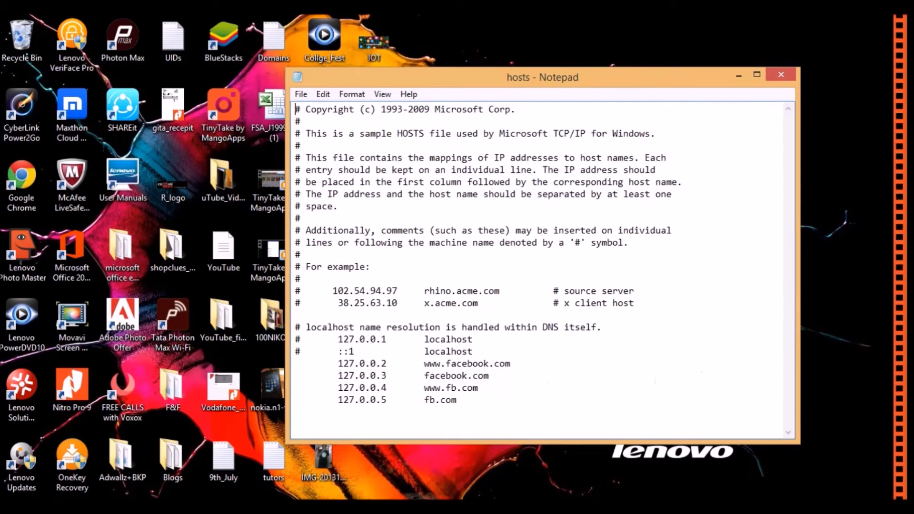
drag(407, 412, 297, 328)
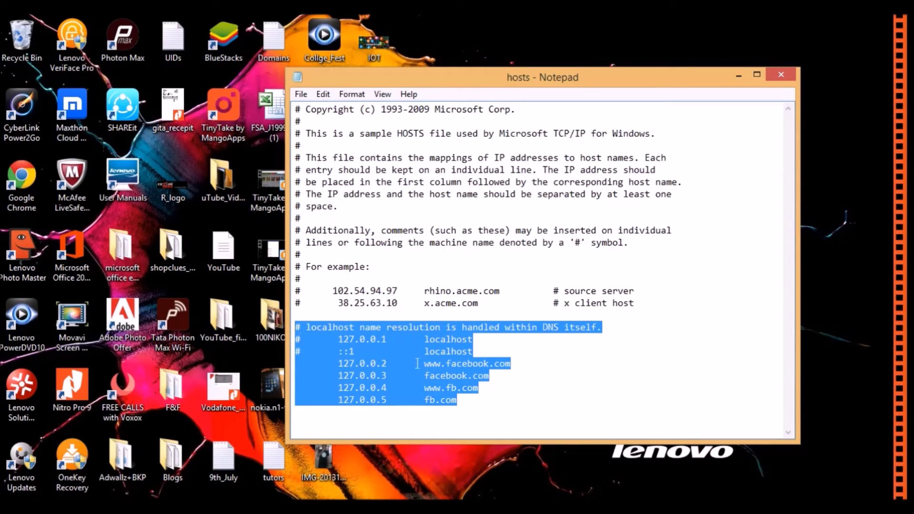
click(473, 351)
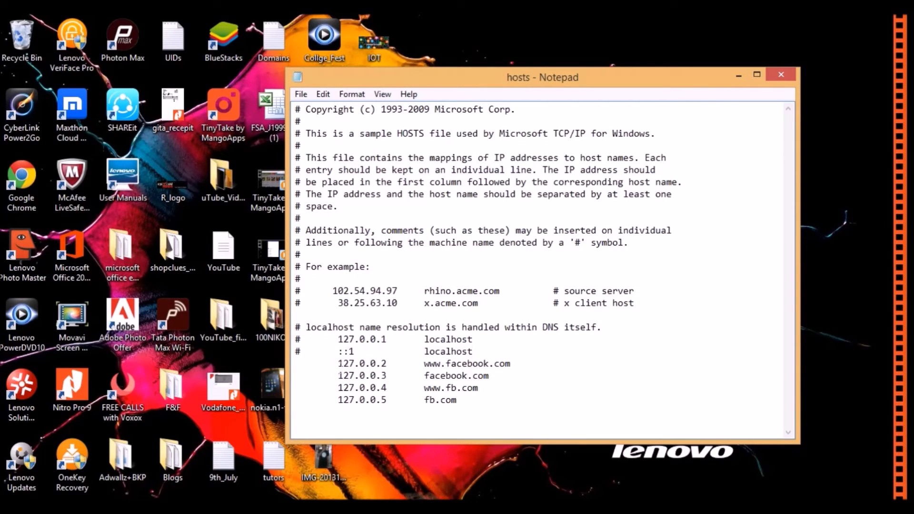
drag(338, 363, 296, 412)
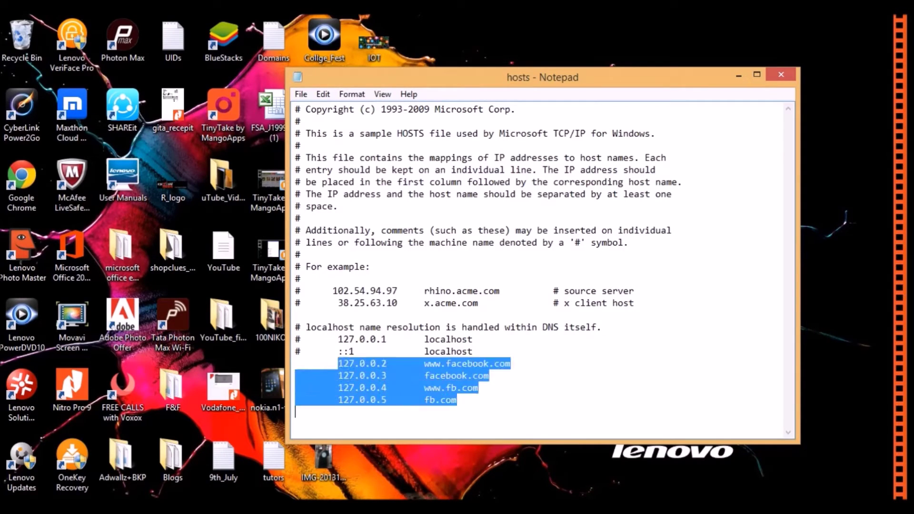
click(457, 400)
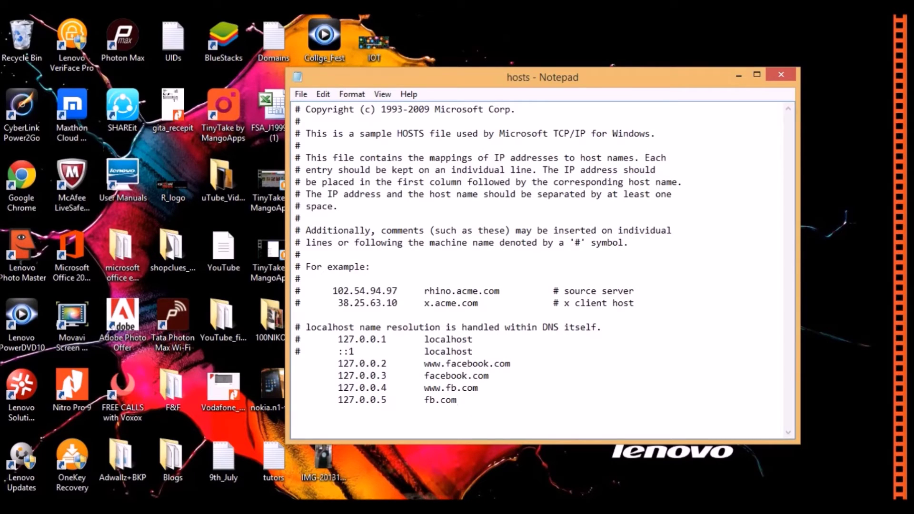
click(473, 352)
key(Return)
key(Return)
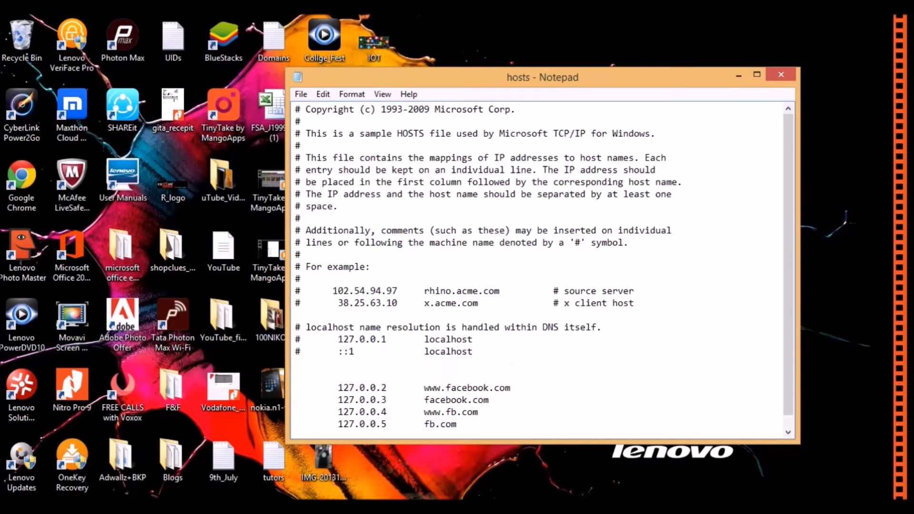
key(shift+Up)
key(shift+Up)
key(shift+Up)
key(shift+Up)
key(shift+Up)
key(shift+Up)
key(shift+Up)
key(shift+Up)
key(shift+Up)
key(shift+Up)
key(shift+Up)
key(shift+Up)
key(shift+Up)
key(shift+Up)
key(shift+Up)
key(shift+Up)
key(shift+Up)
key(shift+Up)
key(shift+Up)
key(shift+Up)
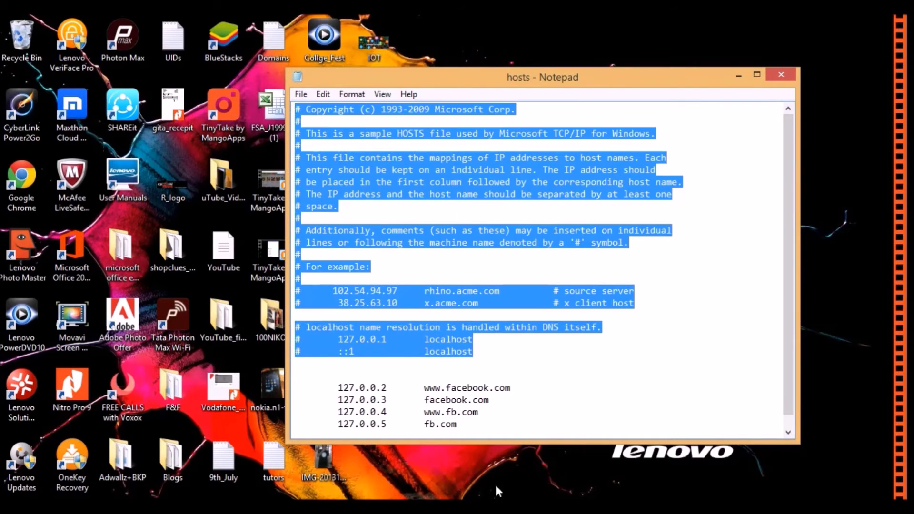
click(473, 339)
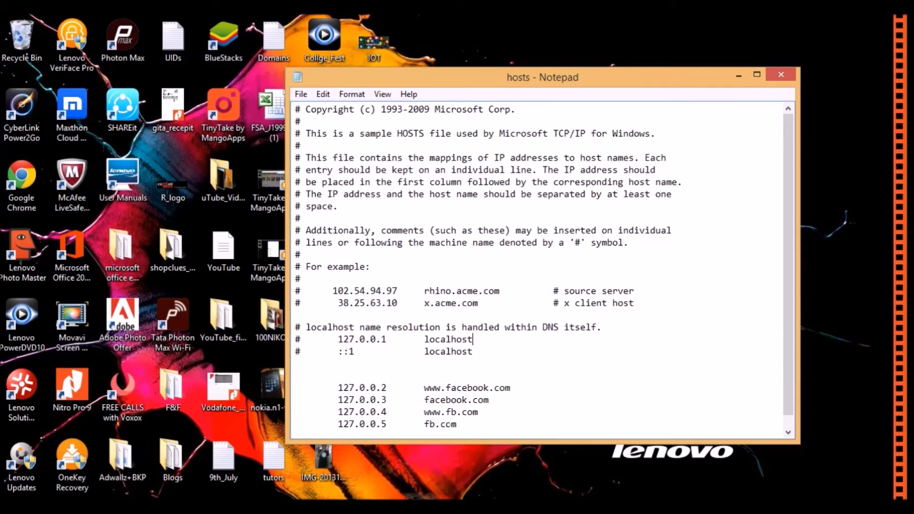
click(338, 387)
key(BackSpace)
key(BackSpace)
key(BackSpace)
key(BackSpace)
key(BackSpace)
key(BackSpace)
key(BackSpace)
key(BackSpace)
key(BackSpace)
key(BackSpace)
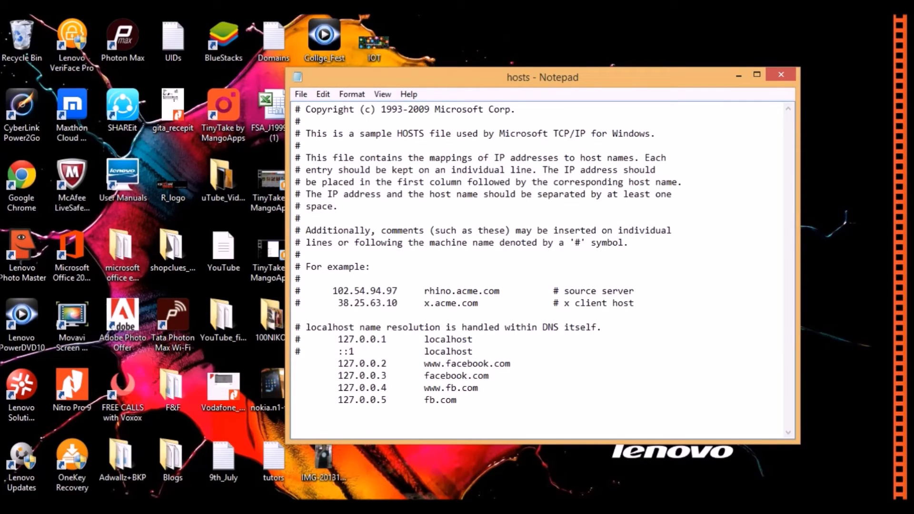
Add the entry '127.0.0.6 reviewmantra.com' on a new line below fb.com
key(ctrl+End)
key(Return)
text(126)
key(BackSpace)
text(7.0.0.6)
drag(338, 339, 473, 339)
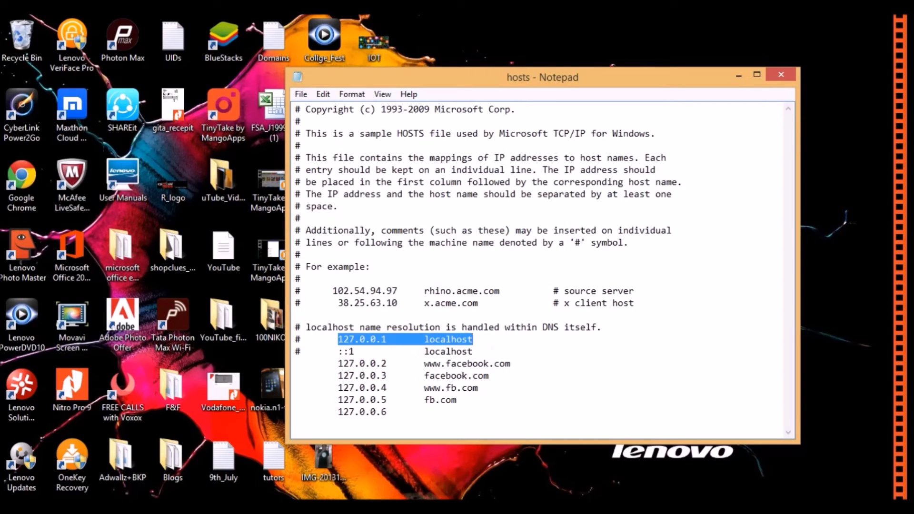
drag(332, 363, 338, 363)
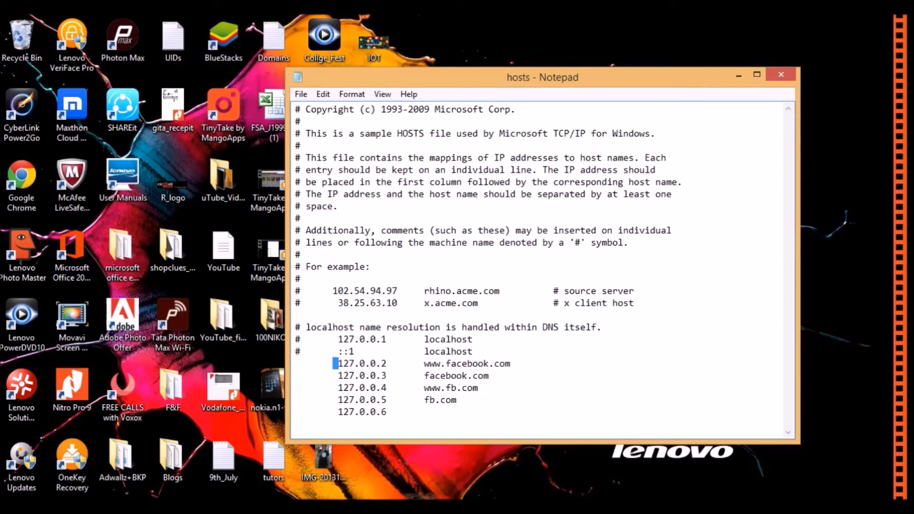
key(End)
key(Down)
key(Down)
key(Down)
key(Down)
text(reviewmantra.com)
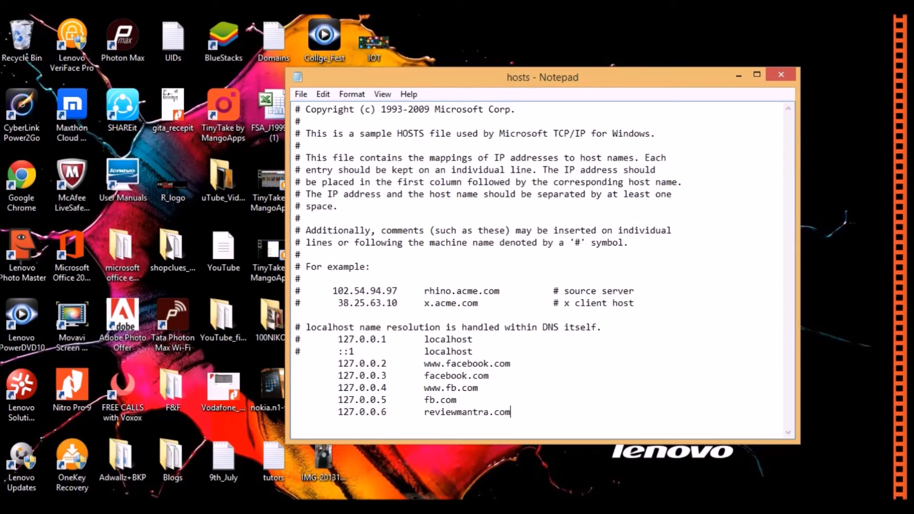
key(Return)
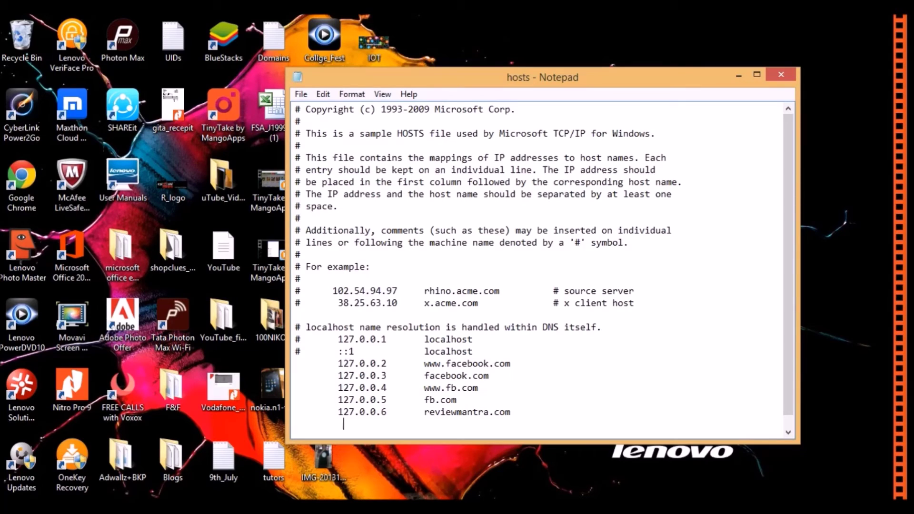
text(127.0.0.7)
text(www.reviewman)
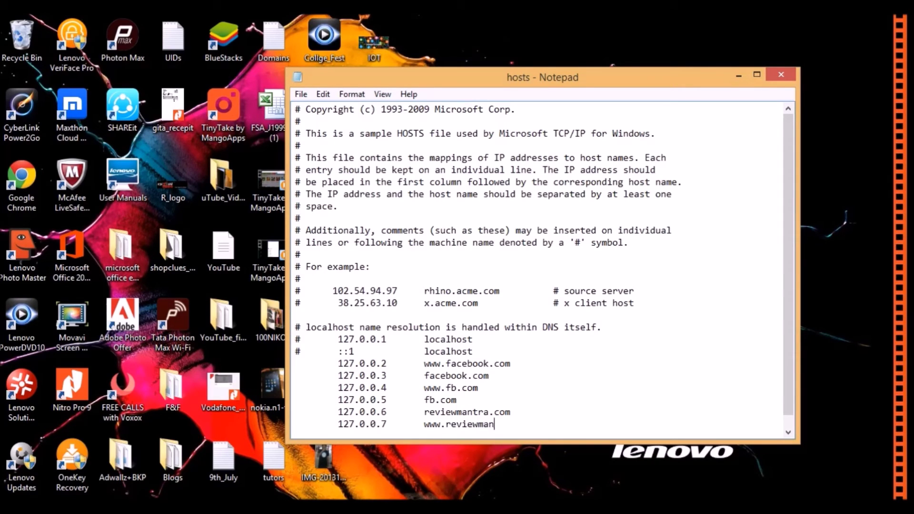
text(tra.com)
scroll(543, 266, down, 1)
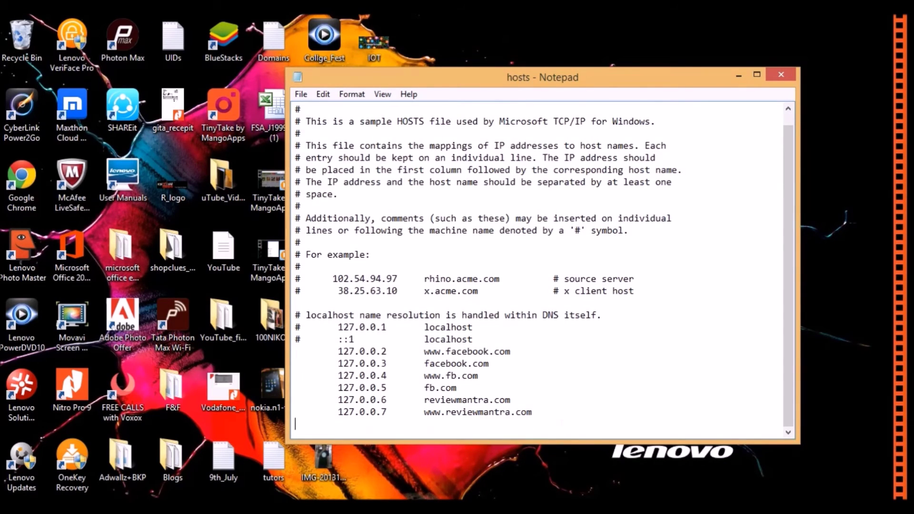
click(301, 93)
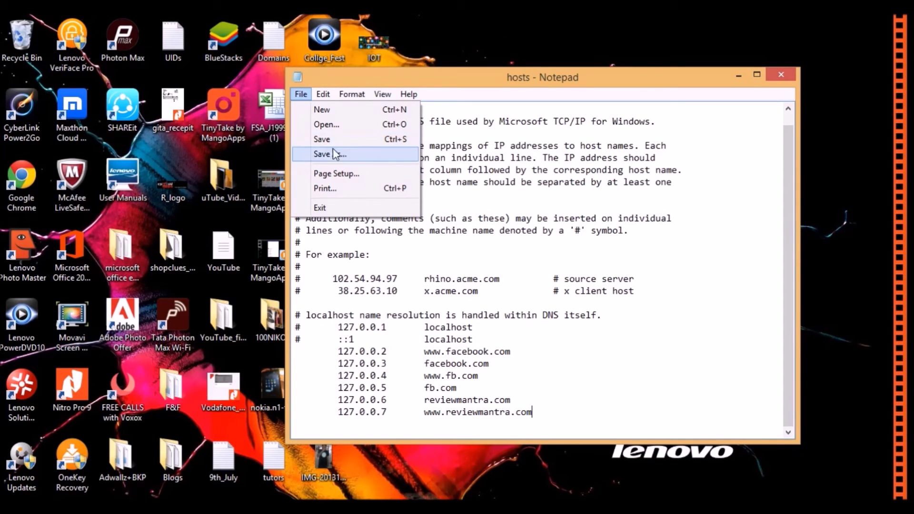
Save the edited hosts file and close Notepad
click(343, 139)
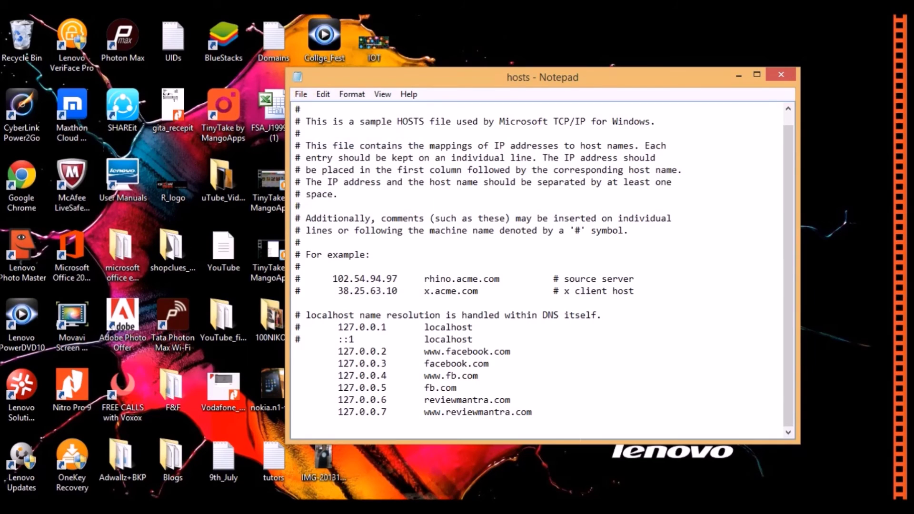
click(782, 75)
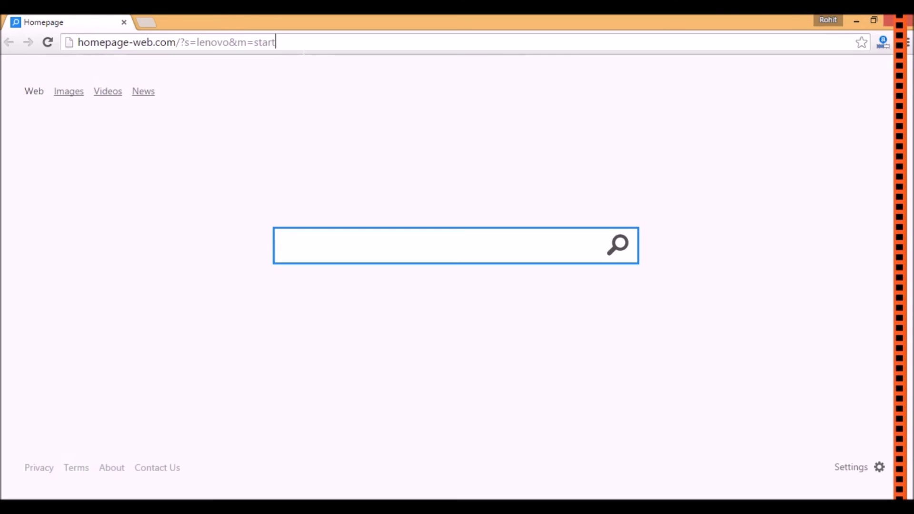
Load reviewmantra.com in Chrome, which now reports 'This webpage is not available'
click(275, 42)
text(re)
key(Return)
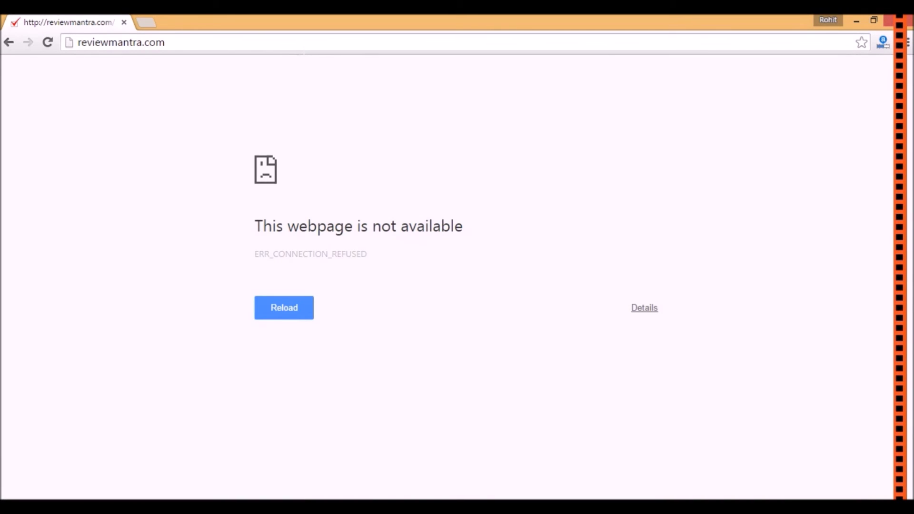
click(164, 42)
key(ctrl+a)
text(ww)
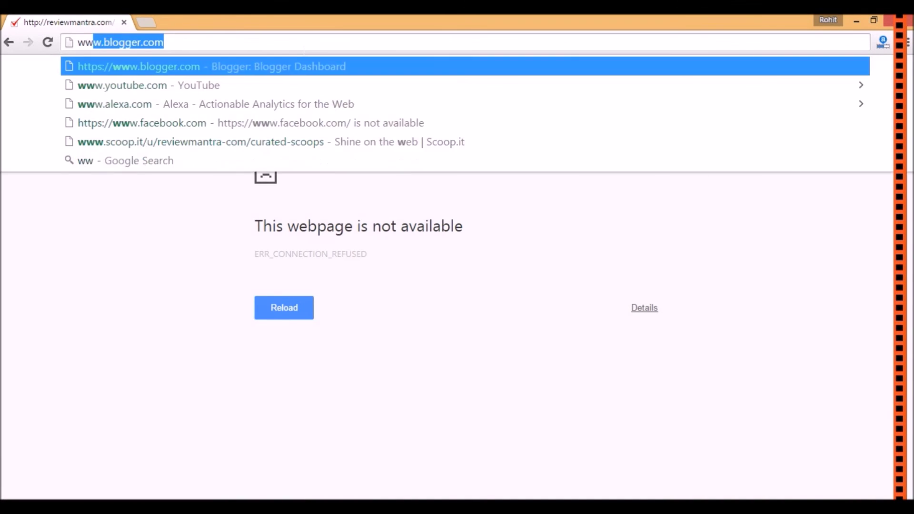
text(w.re)
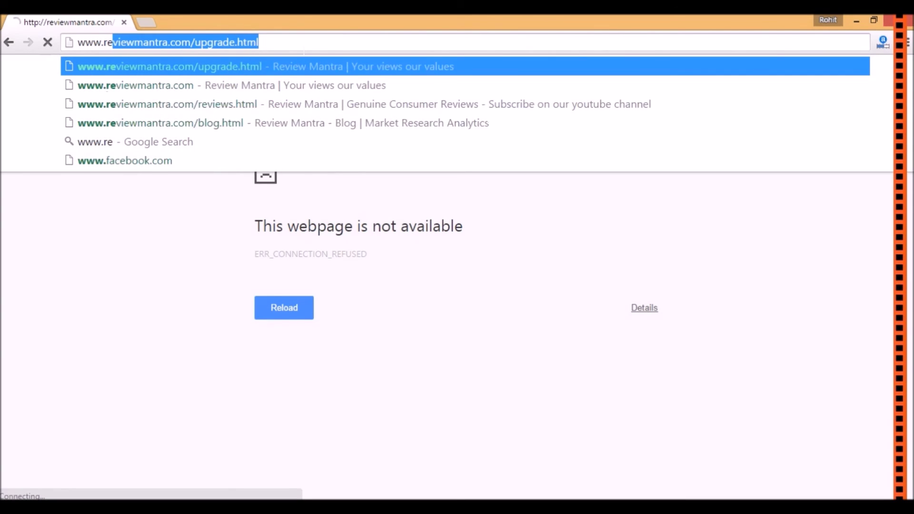
text(view)
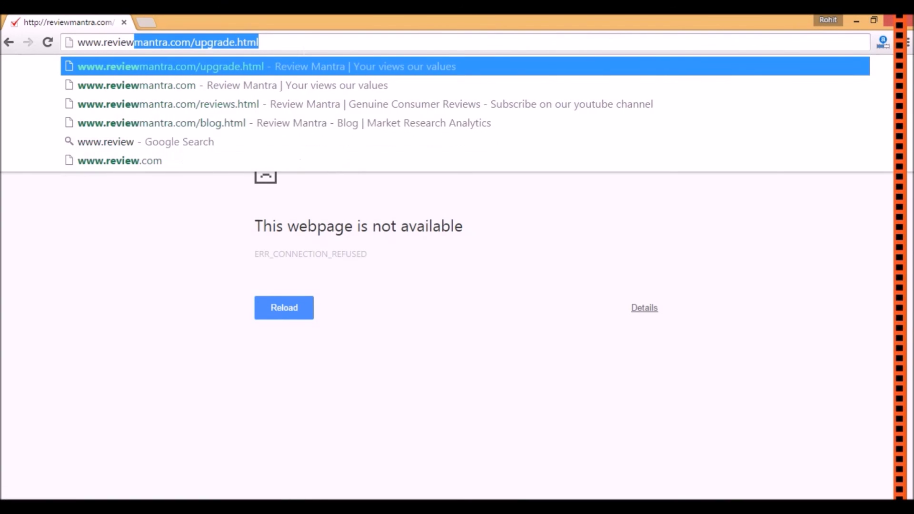
text(manta)
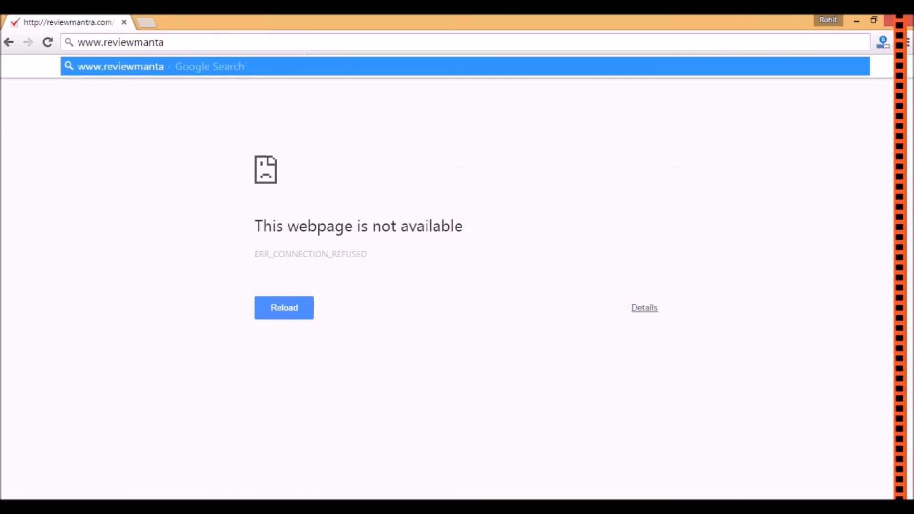
text(.com)
key(Return)
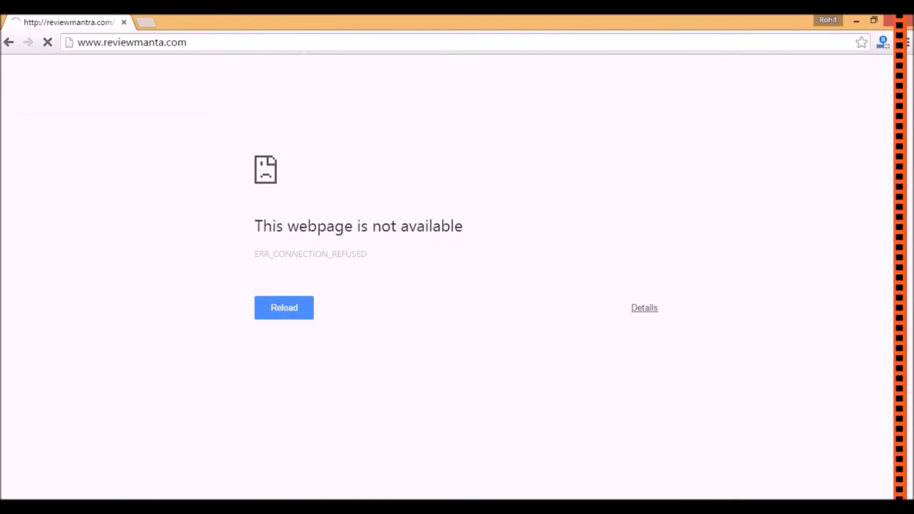